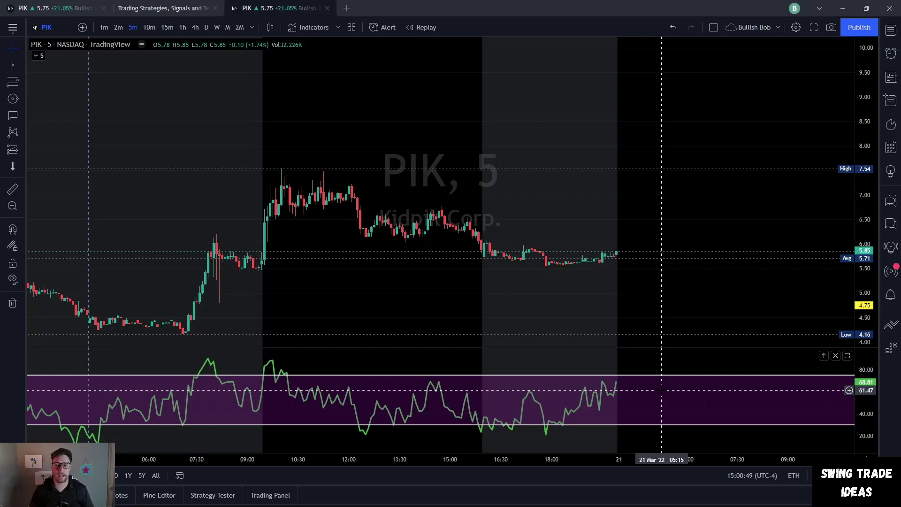
Step: Maximize the RSI pane and draw two horizontal lines below its lower band, at about 18.43 and 22.87
{"action": "double_click", "coordinate": [662, 391]}
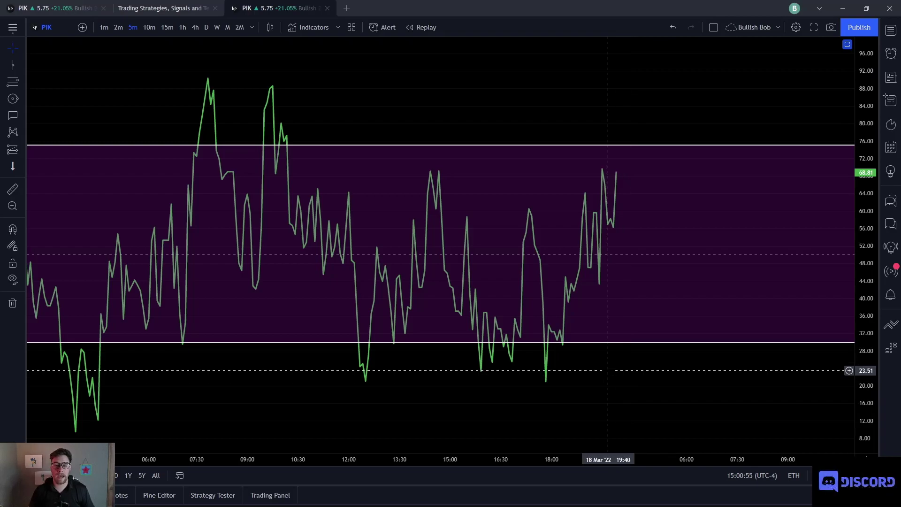
{"action": "scroll", "coordinate": [608, 370], "scroll_direction": "down", "scroll_amount": 10}
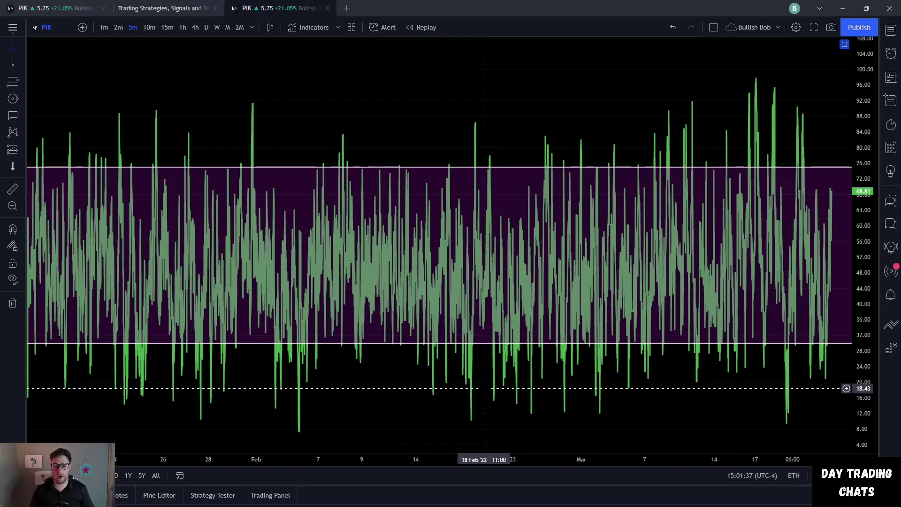
{"action": "key", "text": "alt+h"}
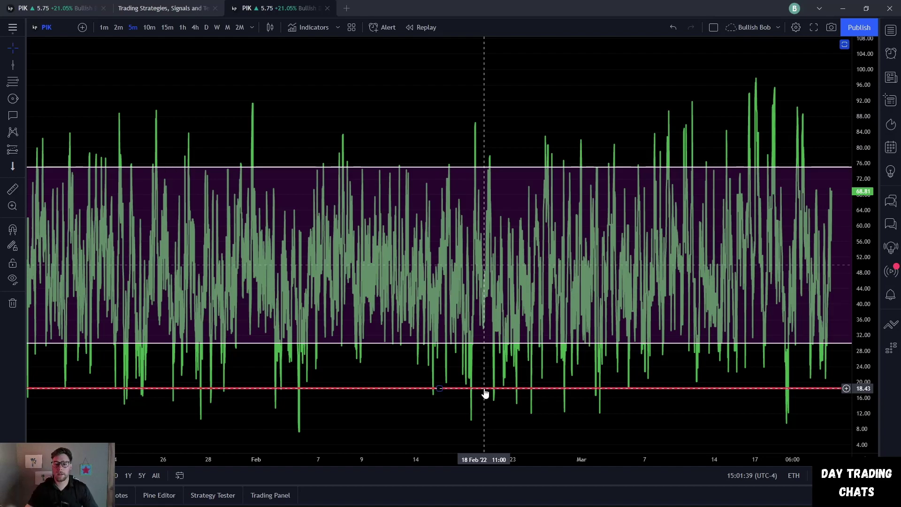
{"action": "left_click", "coordinate": [484, 391]}
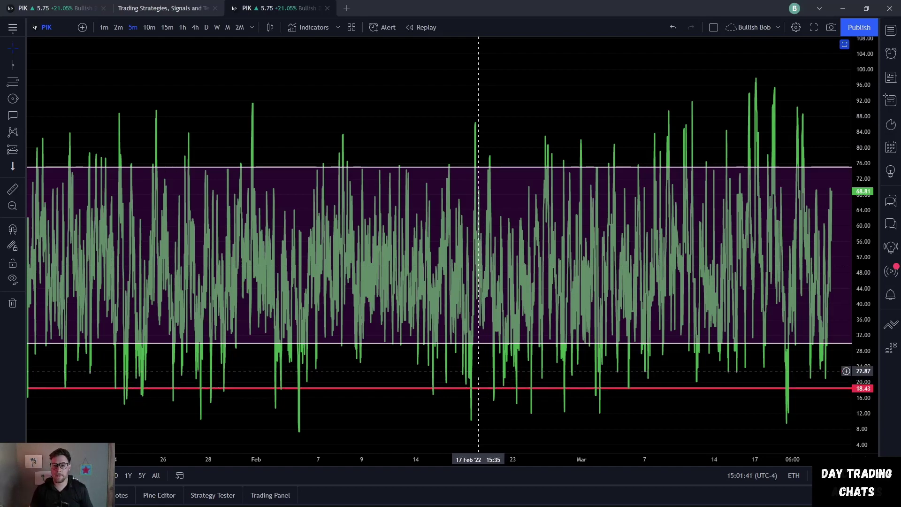
{"action": "key", "text": "alt+h"}
{"action": "left_click", "coordinate": [480, 376]}
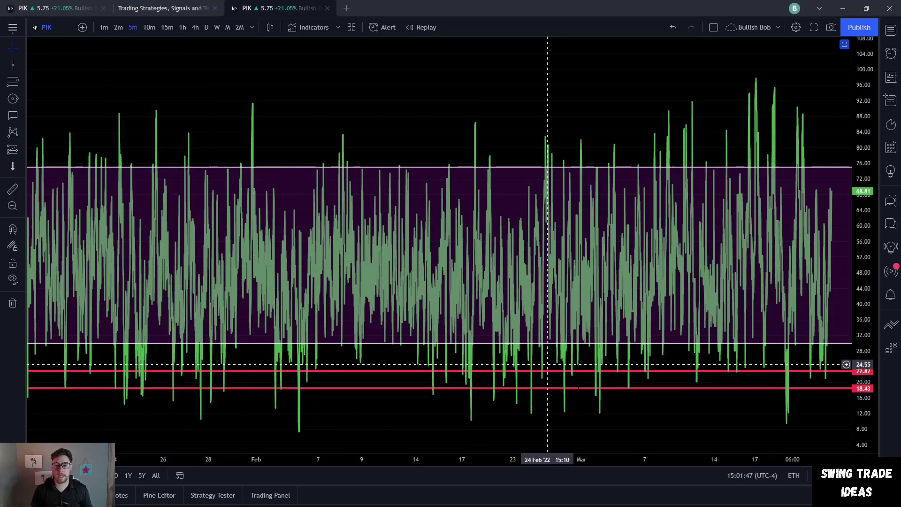
{"action": "left_click", "coordinate": [560, 419]}
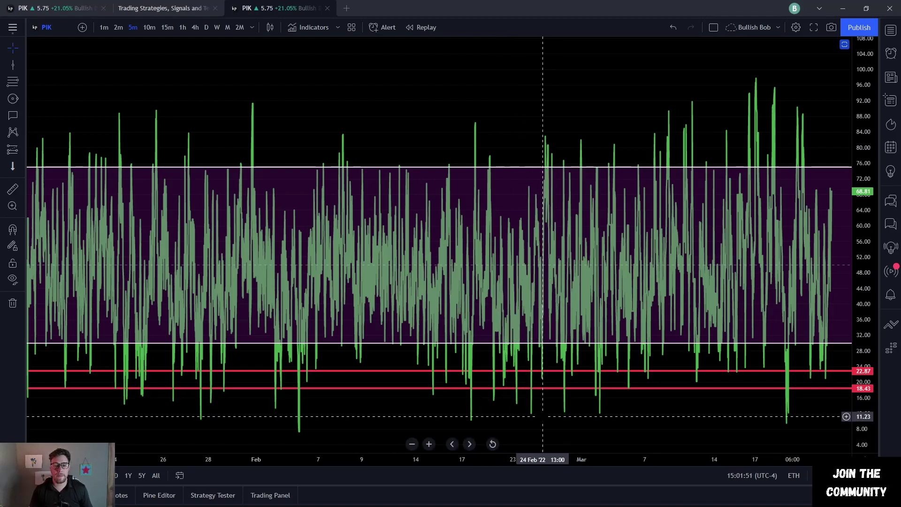
{"action": "left_click", "coordinate": [402, 389]}
{"action": "left_click", "coordinate": [270, 396]}
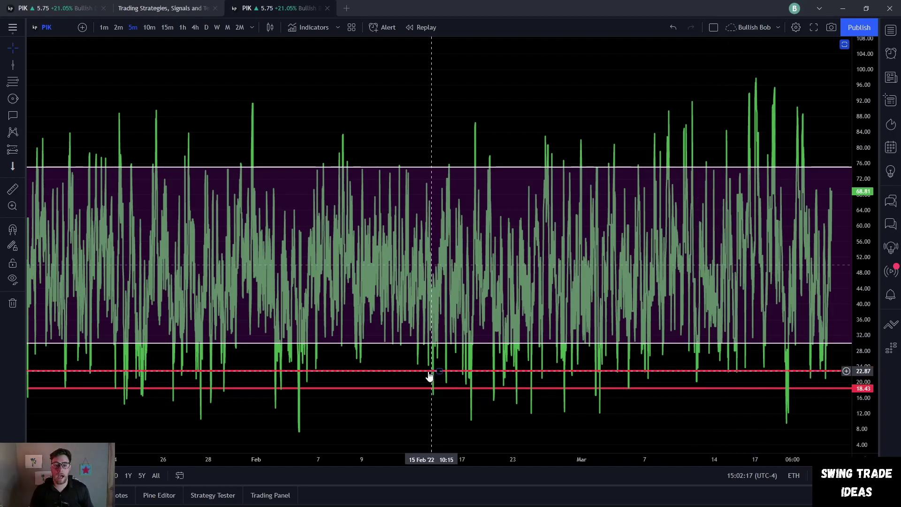
Step: Create an only-once alert for the RSI crossing the 22.87 horizontal line, with app, pop-up and email notifications
{"action": "left_click", "coordinate": [413, 371]}
{"action": "right_click", "coordinate": [412, 371]}
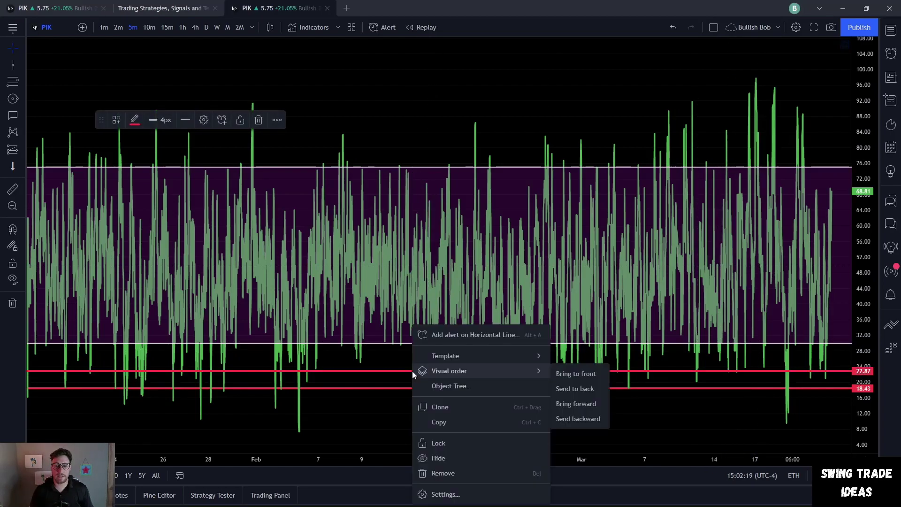
{"action": "left_click", "coordinate": [449, 338]}
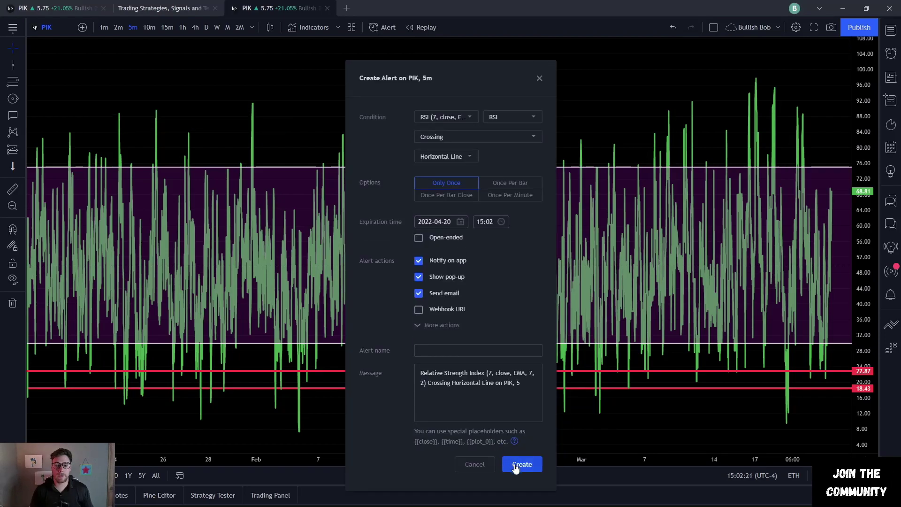
{"action": "left_click", "coordinate": [521, 464]}
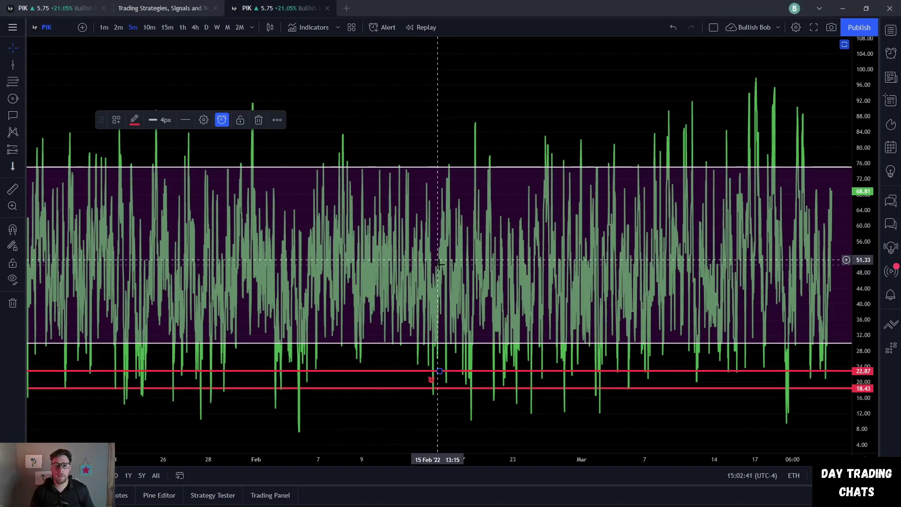
Step: Restore the price chart above the RSI pane and stretch its price scale around the latest candles
{"action": "scroll", "coordinate": [458, 324], "scroll_direction": "up", "scroll_amount": 10}
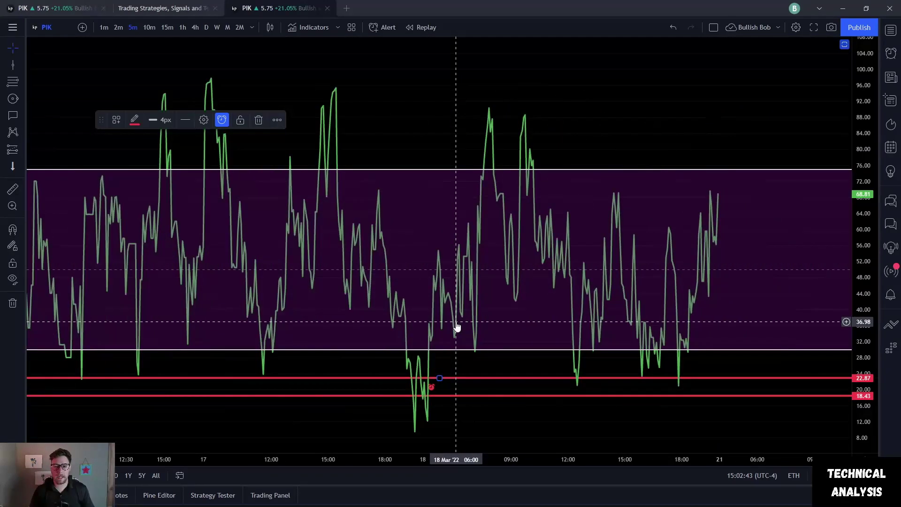
{"action": "scroll", "coordinate": [458, 326], "scroll_direction": "up", "scroll_amount": 5}
{"action": "left_click", "coordinate": [611, 325]}
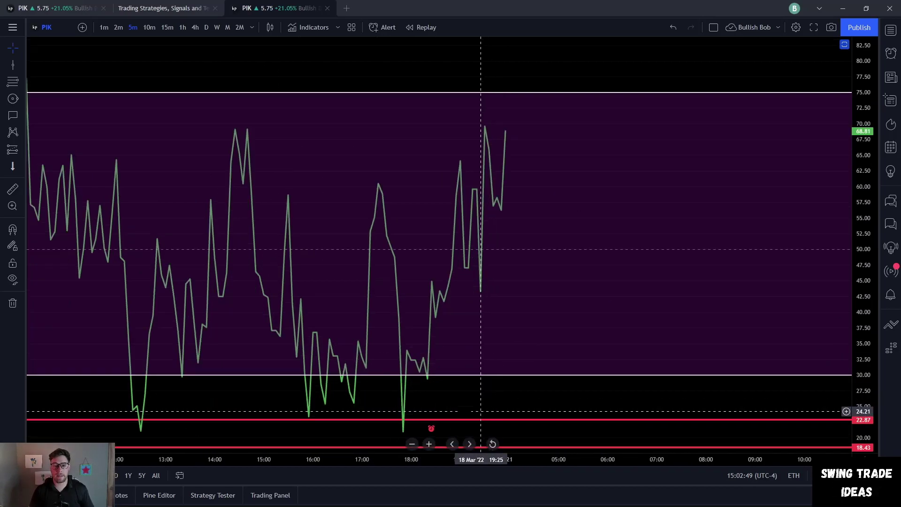
{"action": "double_click", "coordinate": [538, 314]}
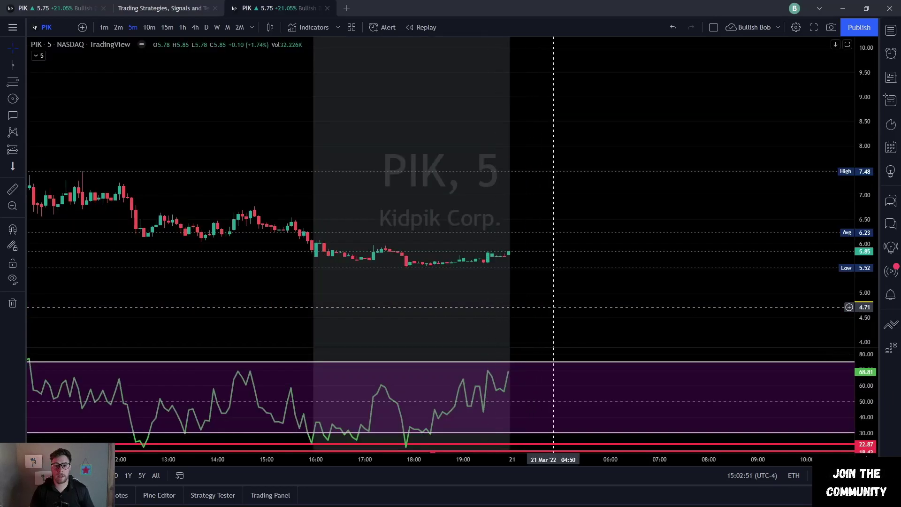
{"action": "left_click_drag", "start_coordinate": [871, 288], "coordinate": [872, 221]}
{"action": "left_click_drag", "start_coordinate": [643, 201], "coordinate": [652, 179]}
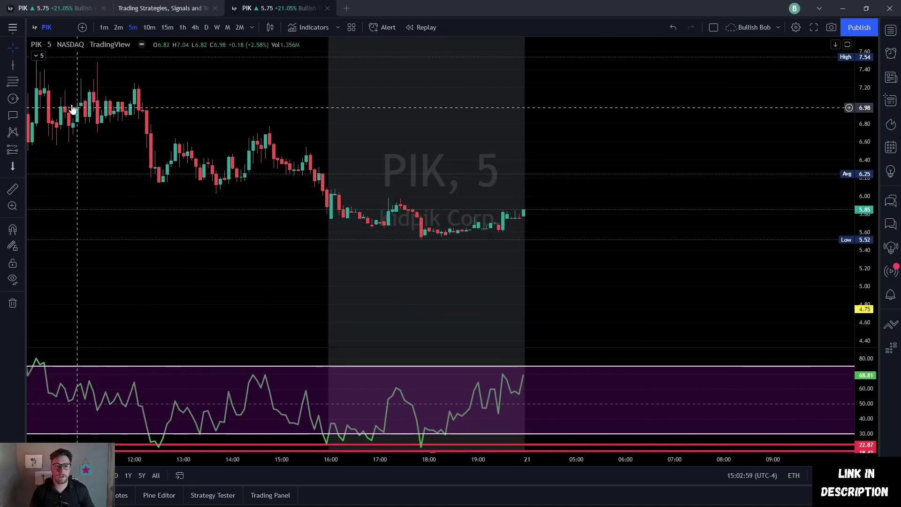
Step: Place a vertical line through the latest sharp RSI dip on 18 Mar '22 at 17:50
{"action": "left_click", "coordinate": [17, 69]}
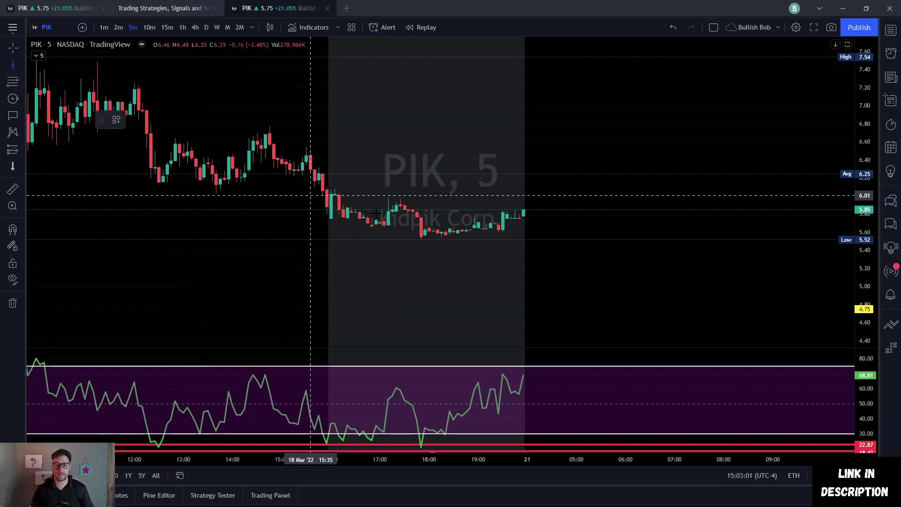
{"action": "left_click", "coordinate": [421, 193]}
{"action": "left_click", "coordinate": [421, 401]}
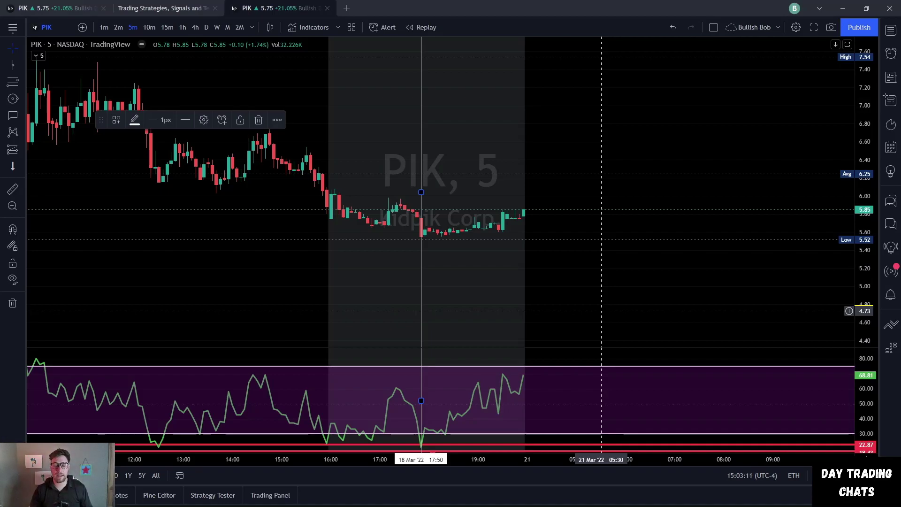
{"action": "left_click", "coordinate": [592, 258]}
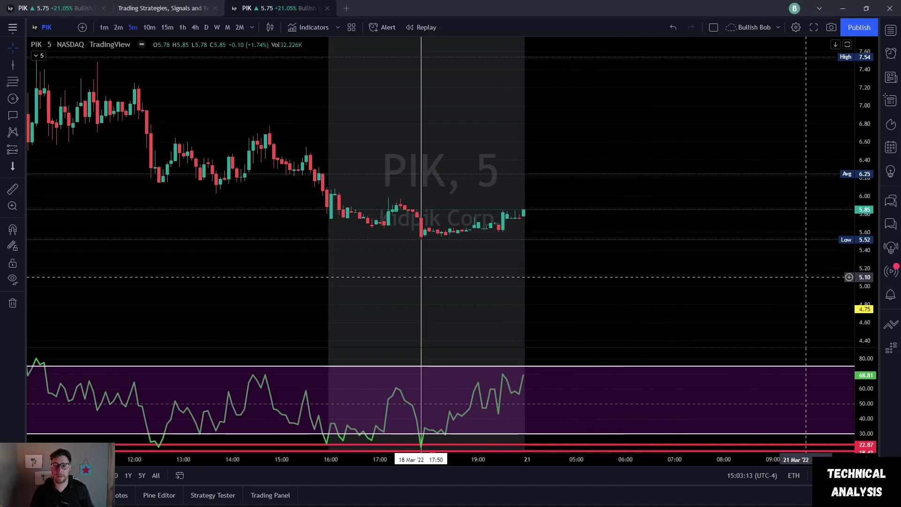
Step: Add a second vertical line through the earlier RSI dip below the 22.87 line, on 18 Mar '22 at 12:30
{"action": "scroll", "coordinate": [512, 281], "scroll_direction": "up", "scroll_amount": 3}
{"action": "left_click_drag", "start_coordinate": [499, 282], "coordinate": [736, 260]}
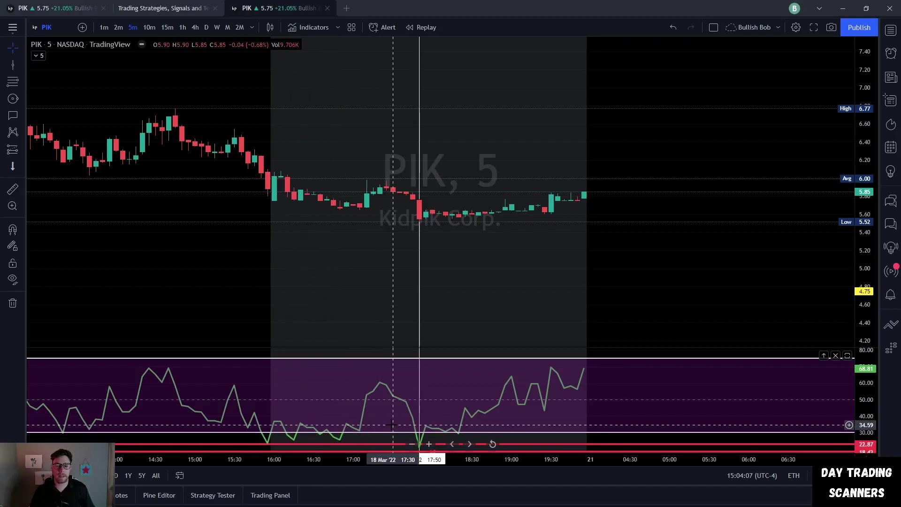
{"action": "double_click", "coordinate": [650, 394]}
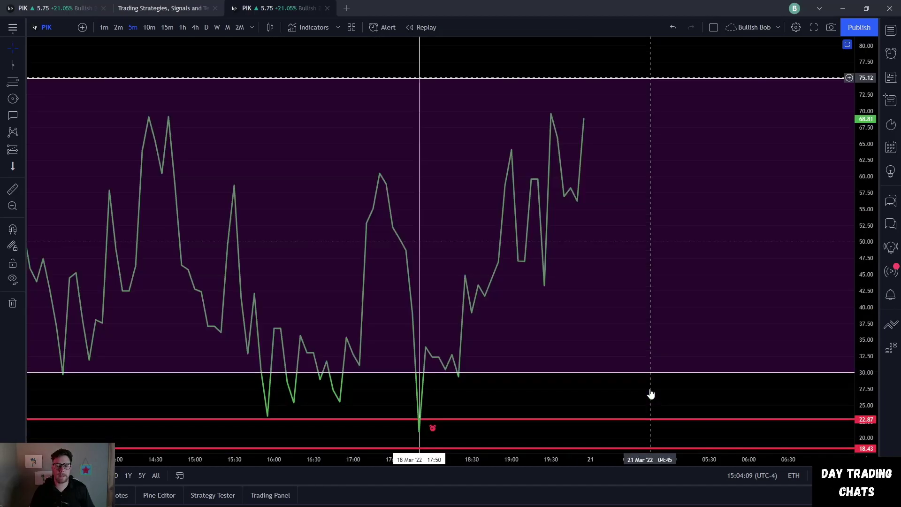
{"action": "scroll", "coordinate": [512, 366], "scroll_direction": "down", "scroll_amount": 10}
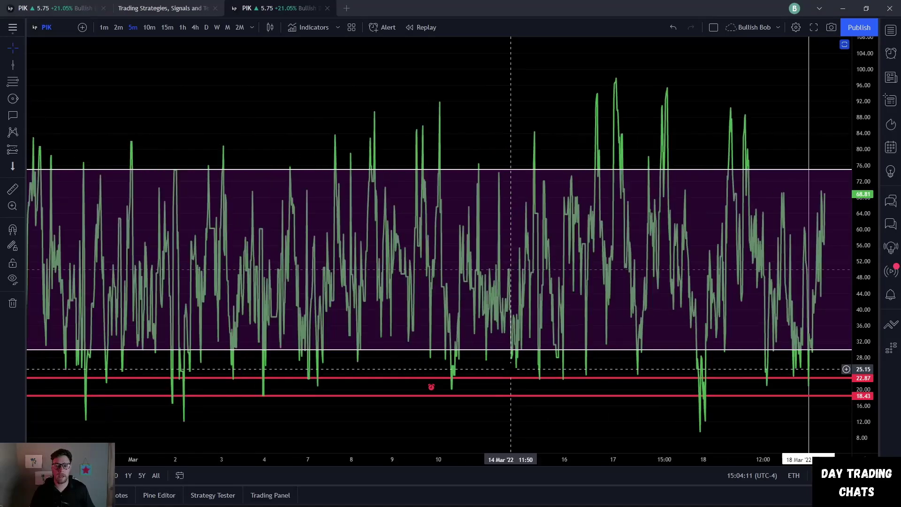
{"action": "scroll", "coordinate": [511, 369], "scroll_direction": "down", "scroll_amount": 3}
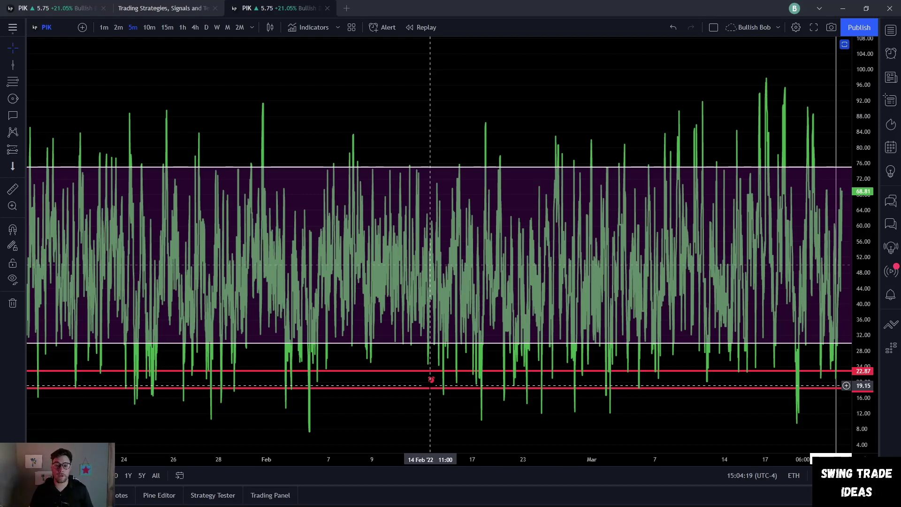
{"action": "scroll", "coordinate": [430, 386], "scroll_direction": "up", "scroll_amount": 5}
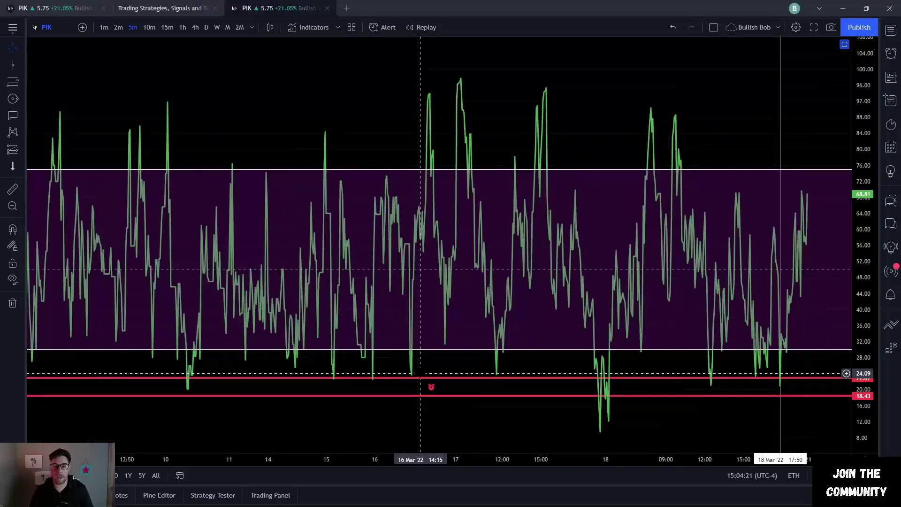
{"action": "scroll", "coordinate": [420, 374], "scroll_direction": "up", "scroll_amount": 5}
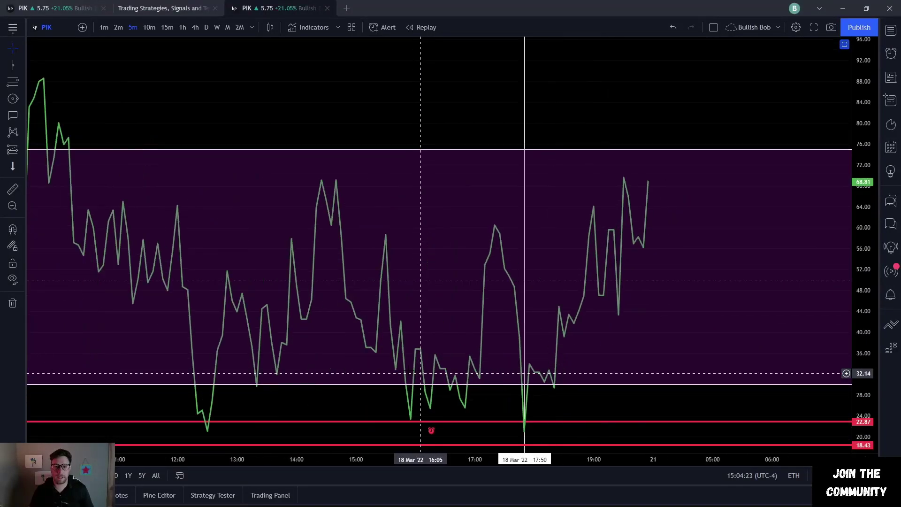
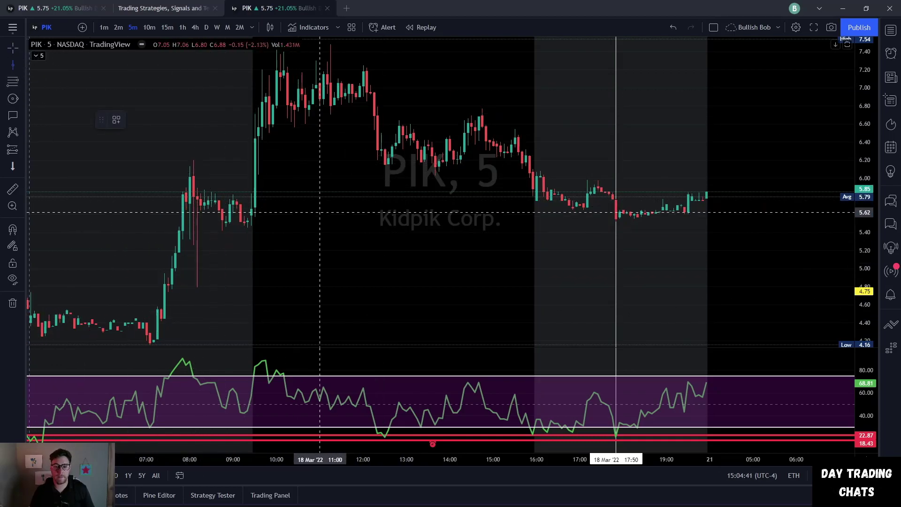
{"action": "left_click", "coordinate": [385, 219]}
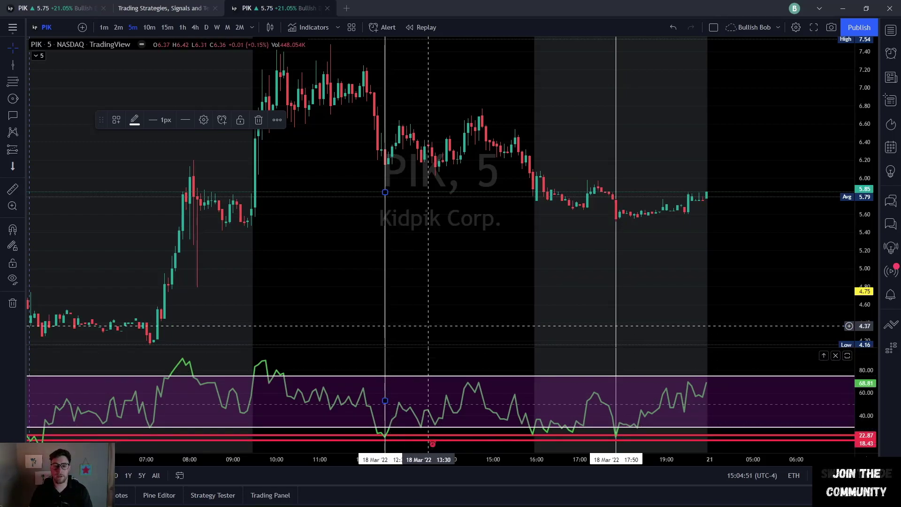
{"action": "left_click", "coordinate": [418, 200]}
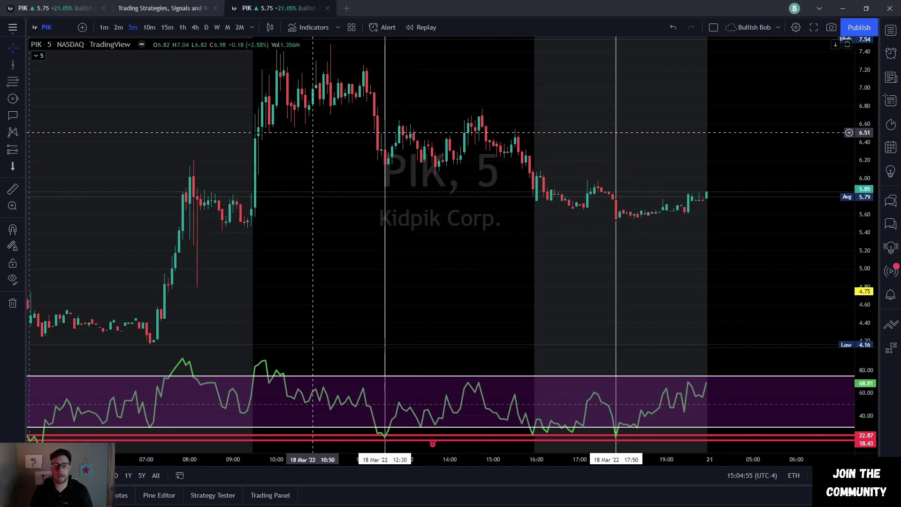
Step: Measure the price move from 6.32 up to 6.58 beside the 12:30 vertical line, then clear the measurement
{"action": "left_click", "coordinate": [12, 189]}
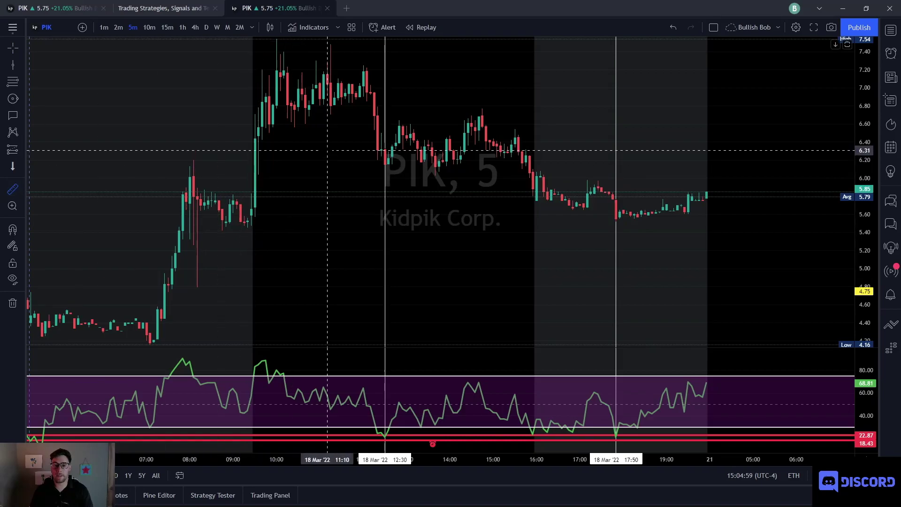
{"action": "left_click", "coordinate": [327, 149]}
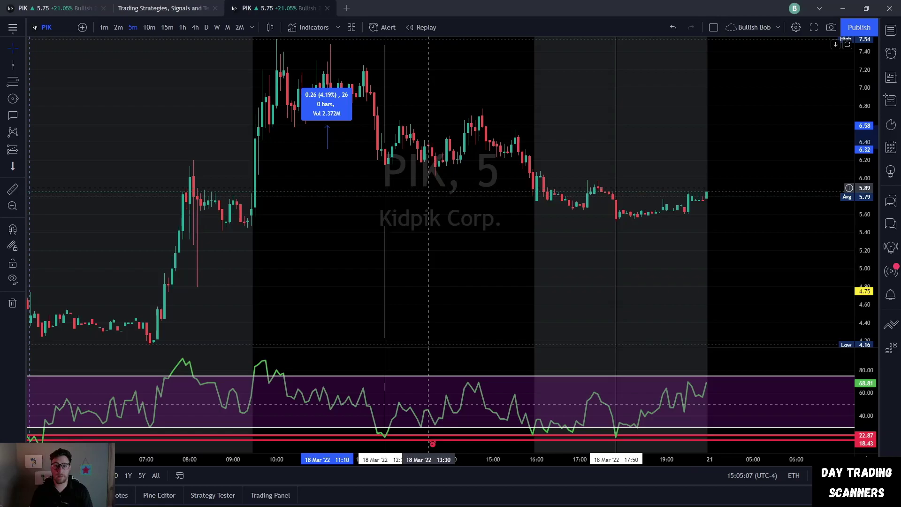
{"action": "left_click", "coordinate": [422, 190]}
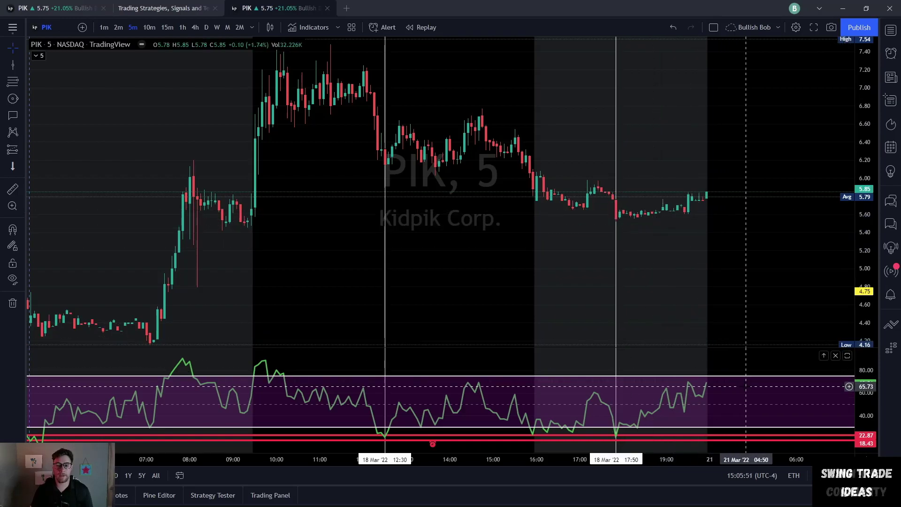
Step: Maximize the RSI pane over its longer history and draw a horizontal line above the upper band at about 82.43
{"action": "double_click", "coordinate": [742, 436]}
{"action": "scroll", "coordinate": [707, 362], "scroll_direction": "down", "scroll_amount": 5}
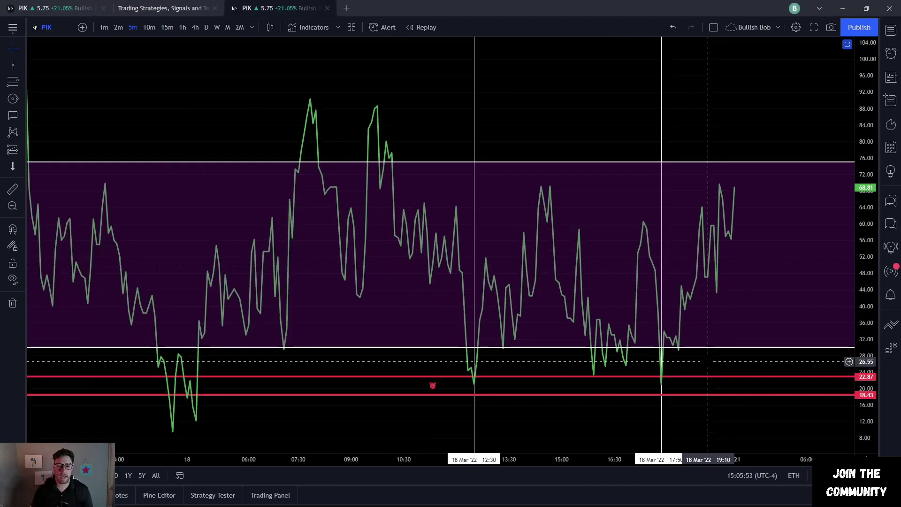
{"action": "scroll", "coordinate": [707, 361], "scroll_direction": "down", "scroll_amount": 1}
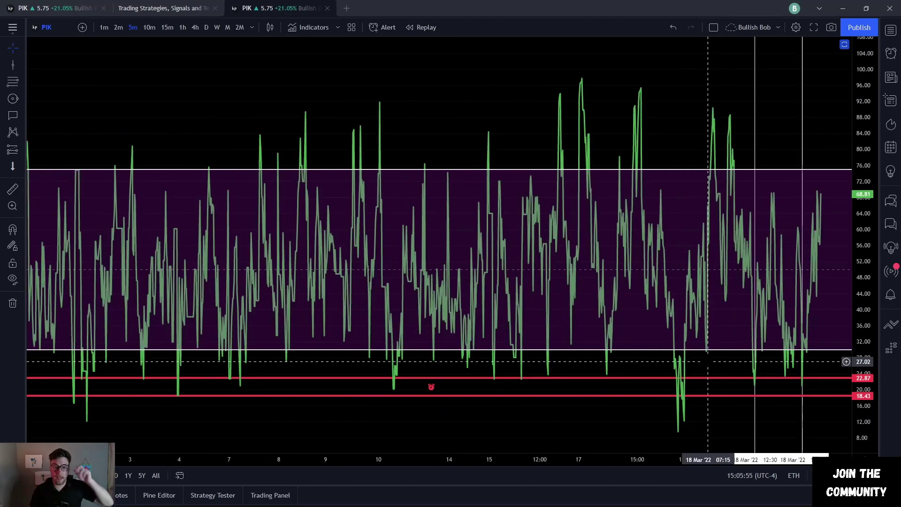
{"action": "scroll", "coordinate": [709, 366], "scroll_direction": "down", "scroll_amount": 3}
{"action": "scroll", "coordinate": [709, 366], "scroll_direction": "down", "scroll_amount": 4}
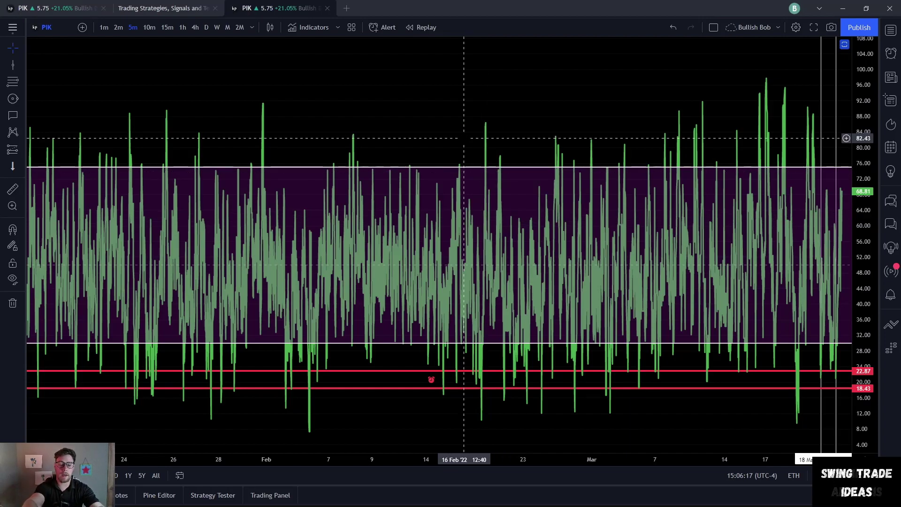
{"action": "key", "text": "alt+h"}
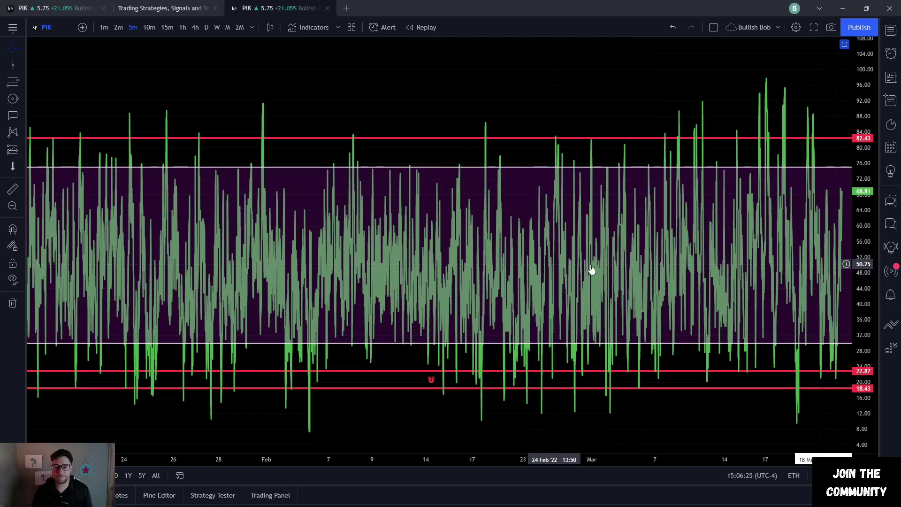
Step: Bring back the split price and RSI view, framing the 18 March session with both vertical lines
{"action": "scroll", "coordinate": [587, 273], "scroll_direction": "up", "scroll_amount": 3}
{"action": "scroll", "coordinate": [588, 275], "scroll_direction": "up", "scroll_amount": 4}
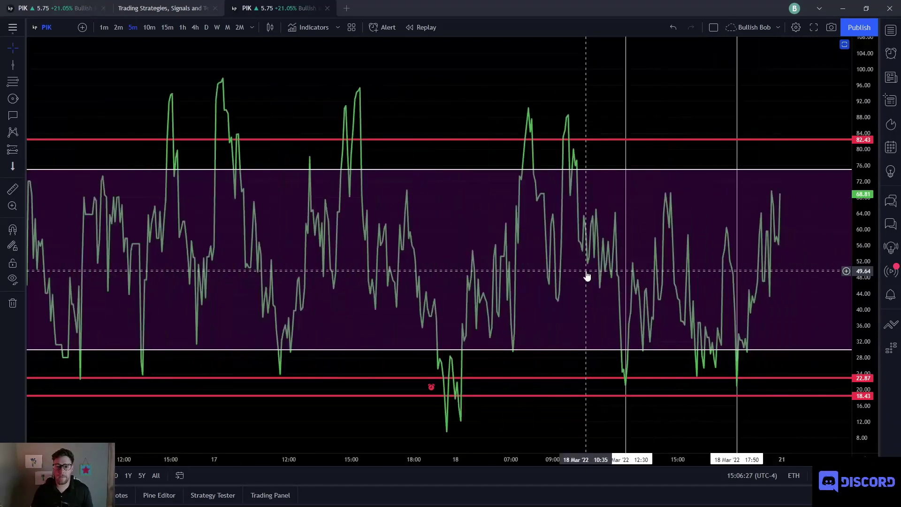
{"action": "scroll", "coordinate": [587, 275], "scroll_direction": "up", "scroll_amount": 5}
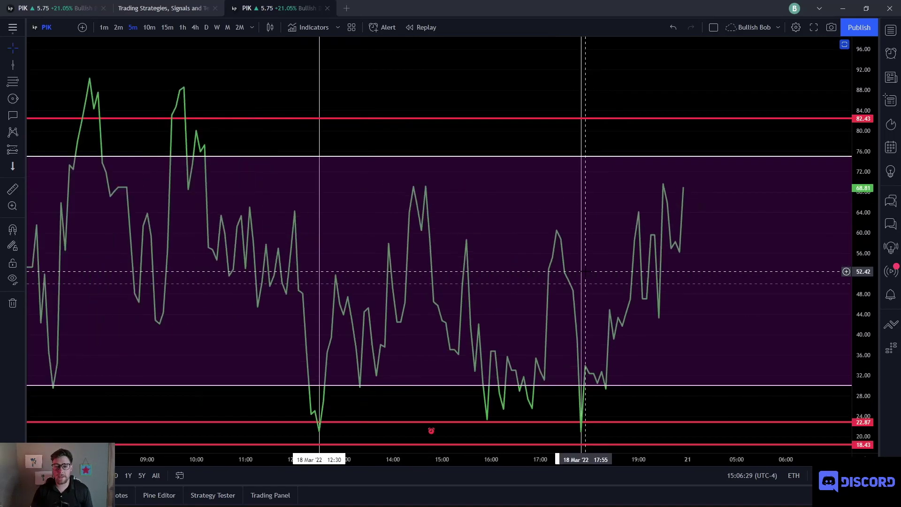
{"action": "double_click", "coordinate": [678, 254]}
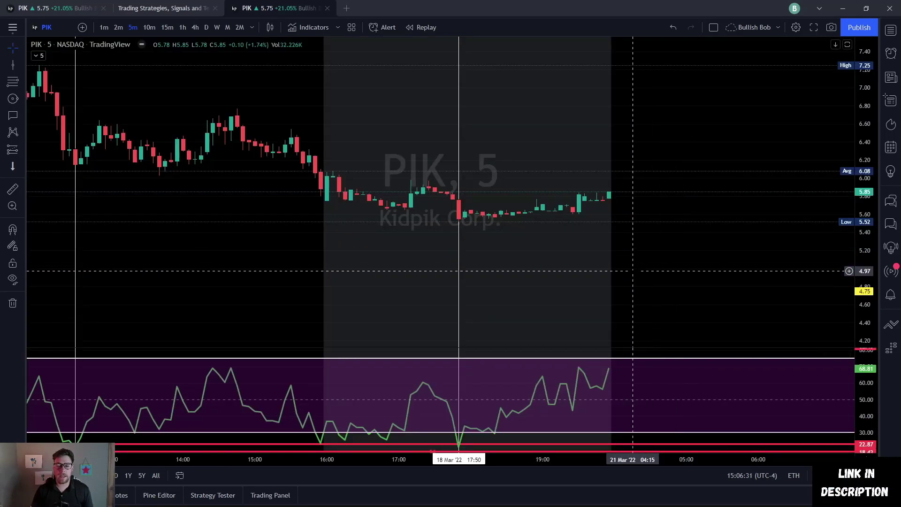
{"action": "scroll", "coordinate": [632, 271], "scroll_direction": "down", "scroll_amount": 5}
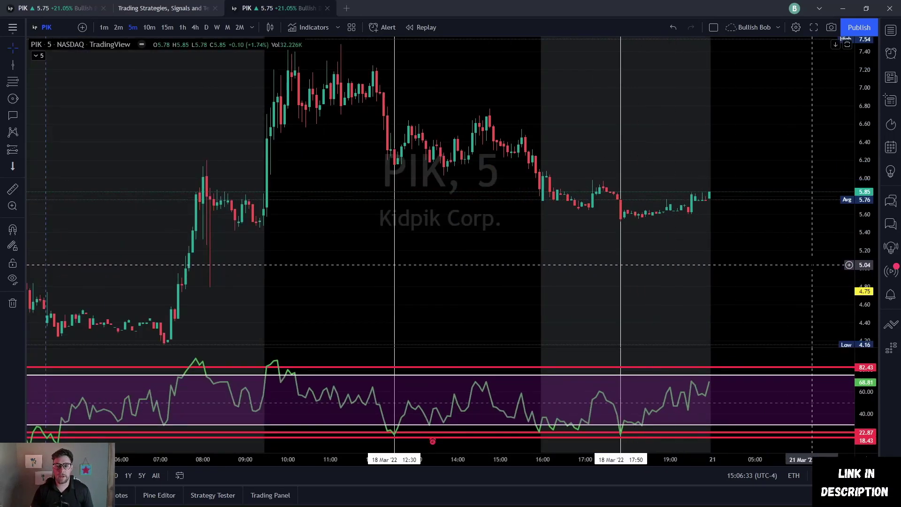
{"action": "left_click_drag", "start_coordinate": [777, 249], "coordinate": [758, 236]}
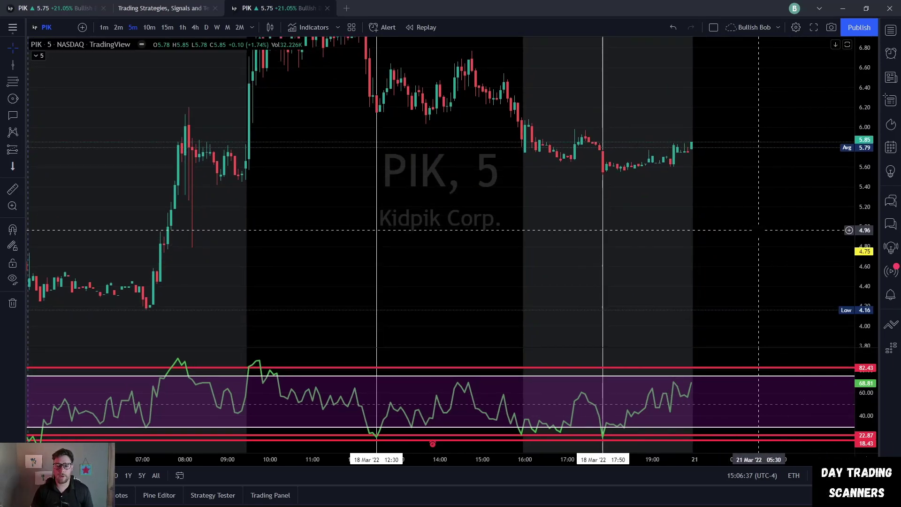